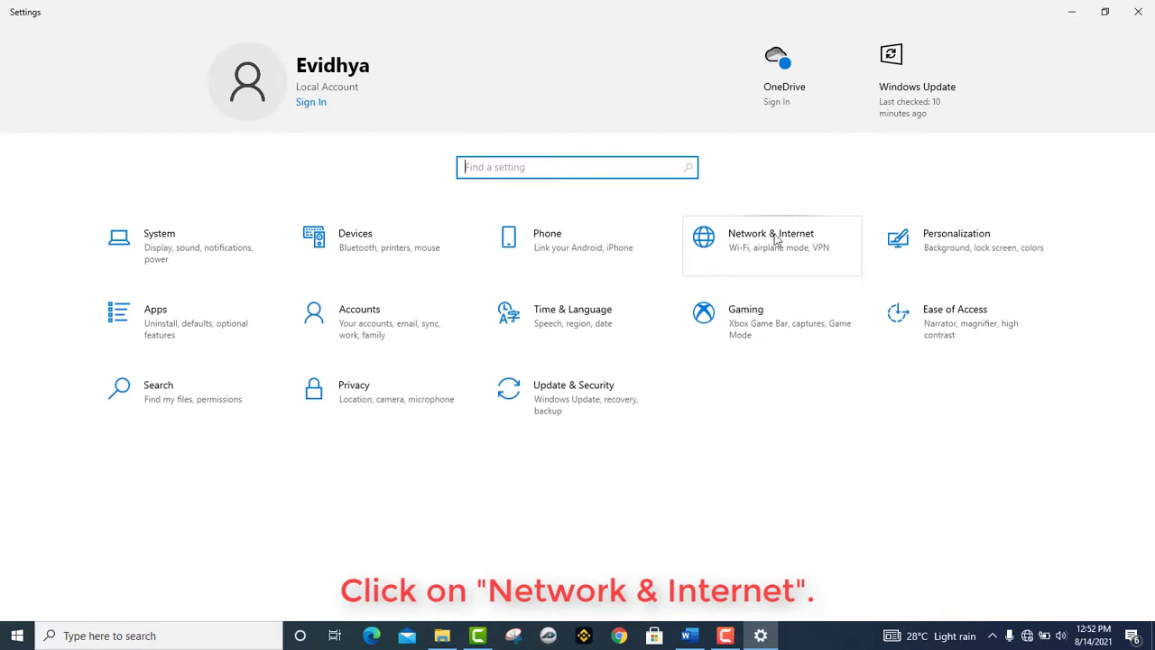
- Open the advanced sharing settings by way of the Wi-Fi network settings and the Network and Sharing Center
left_click(774, 237)
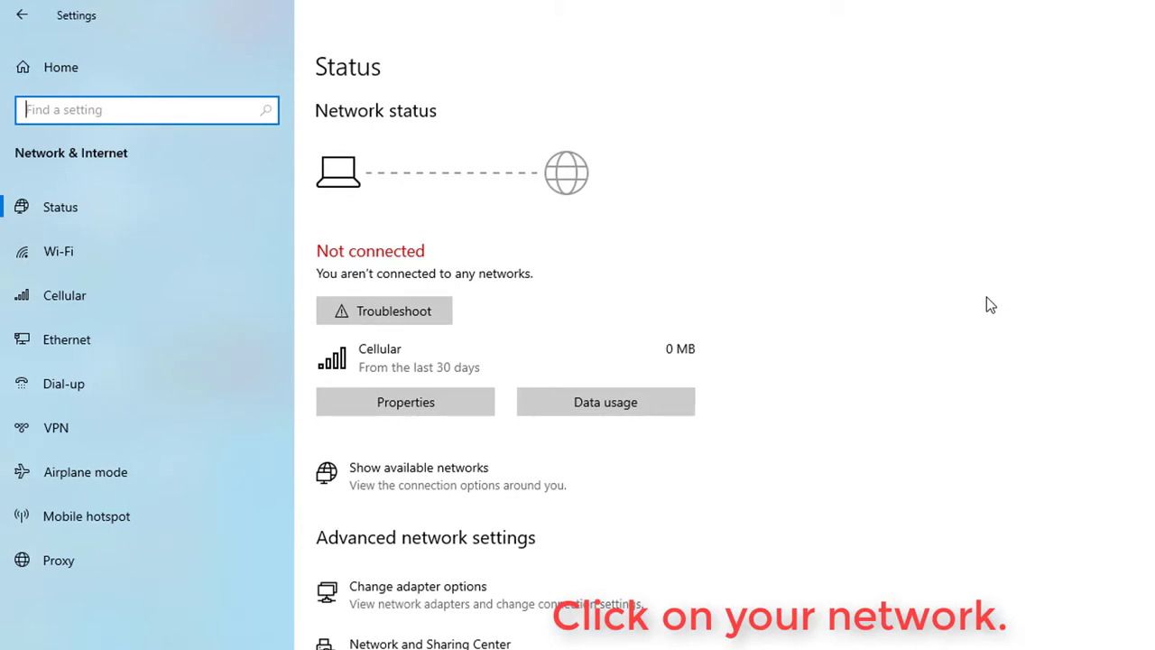
left_click(158, 254)
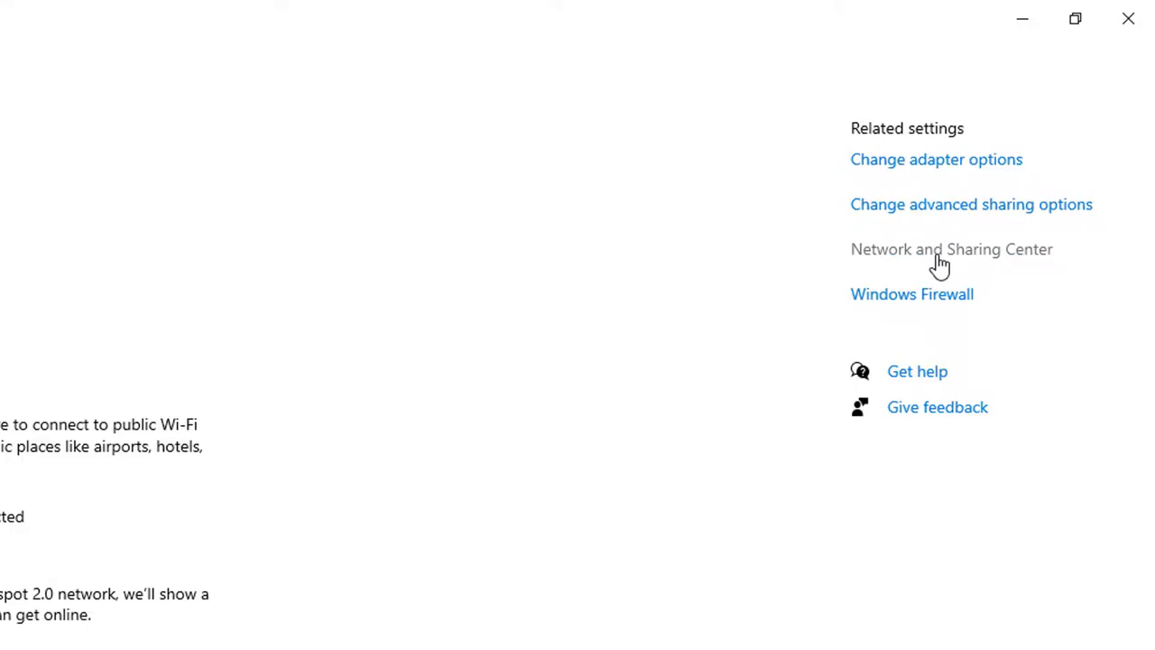
left_click(939, 262)
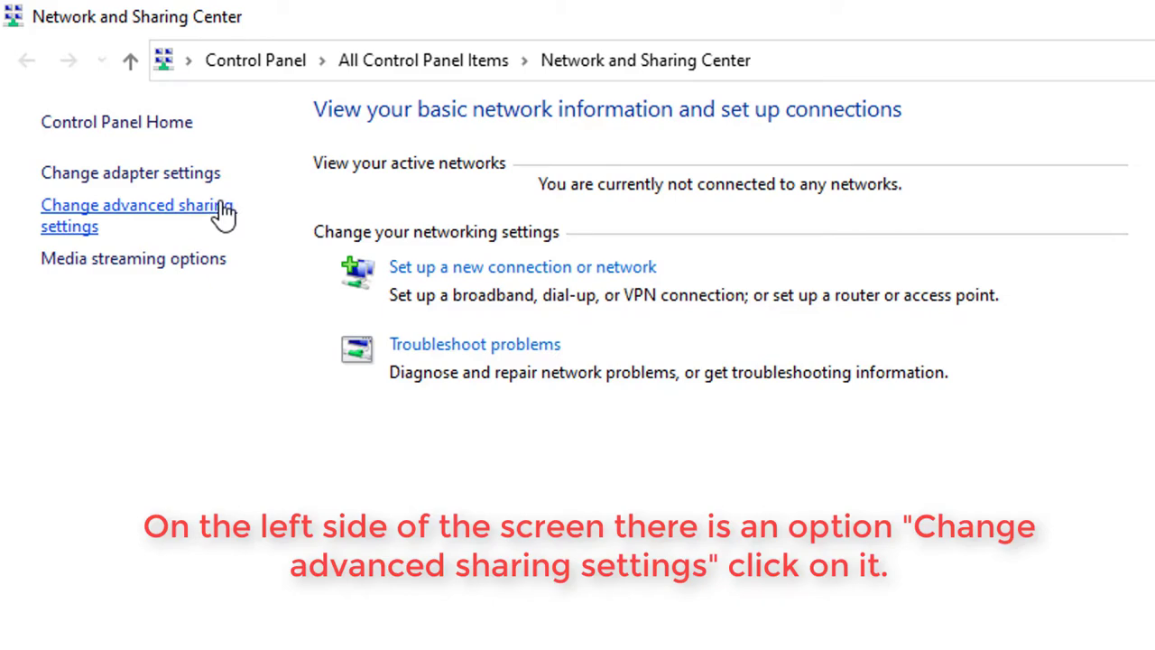
left_click(220, 214)
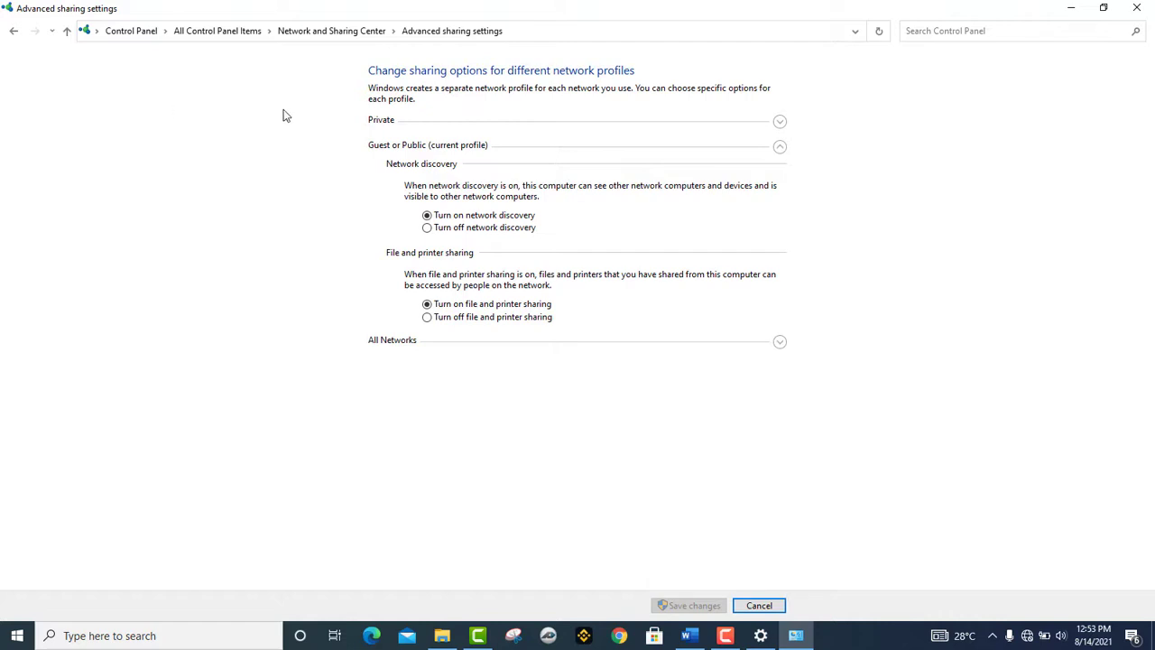
- Review the sharing options of the Private, Guest or Public, and All Networks profiles, and close the settings windows
left_click(779, 146)
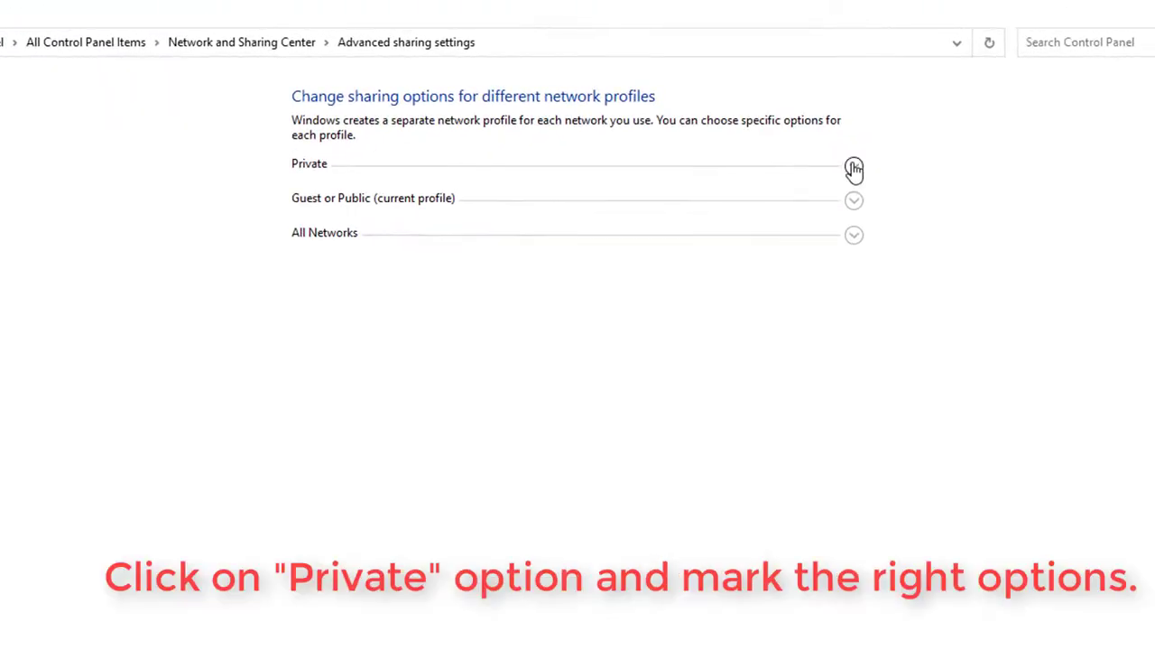
left_click(854, 169)
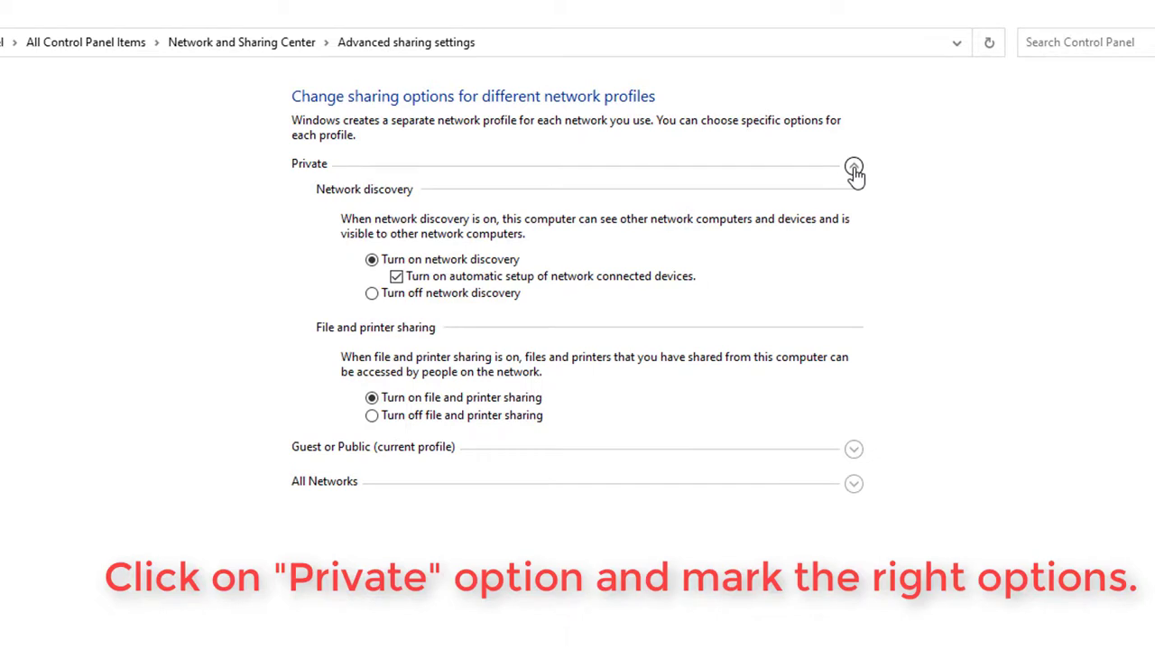
left_click(397, 277)
left_click(853, 449)
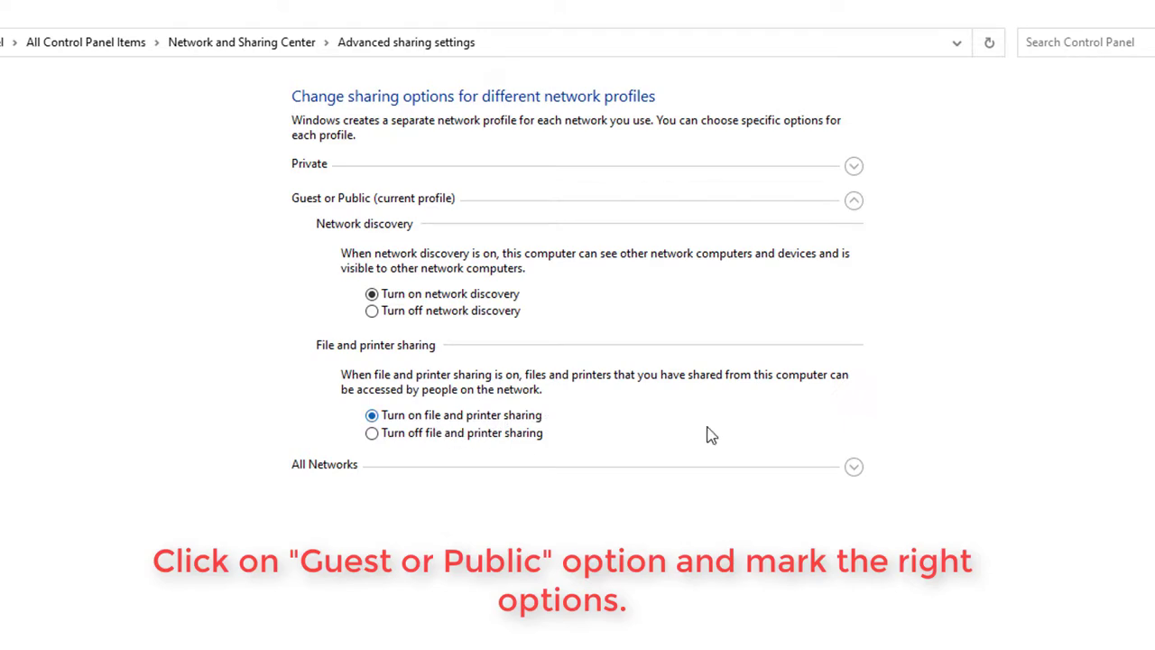
left_click(854, 201)
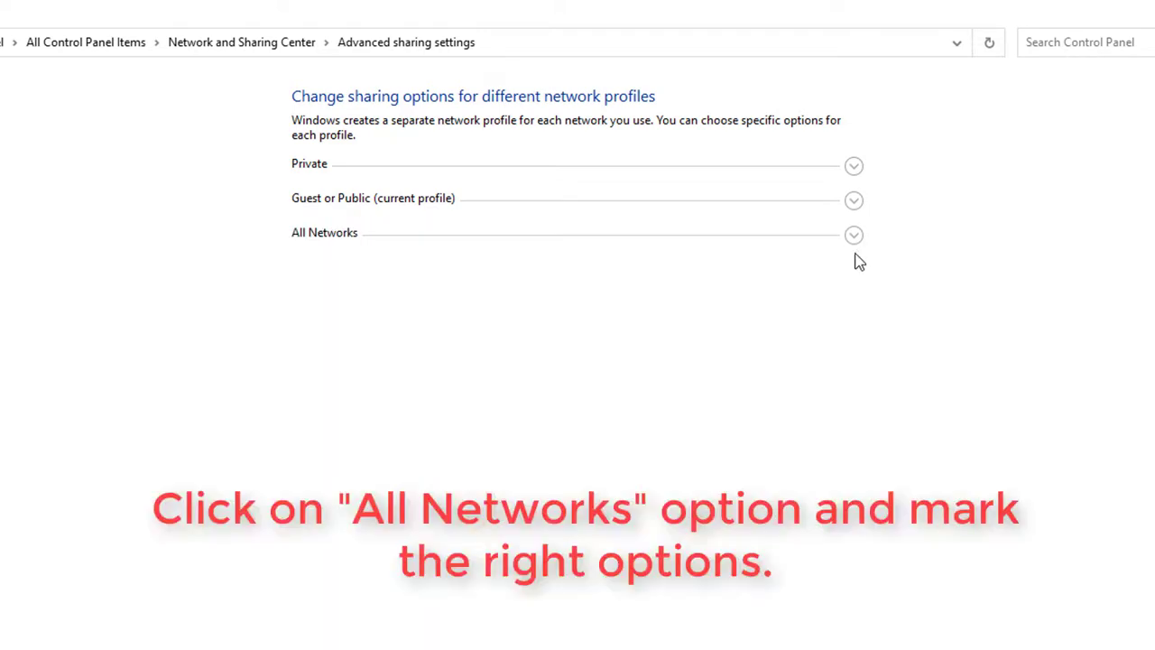
left_click(854, 237)
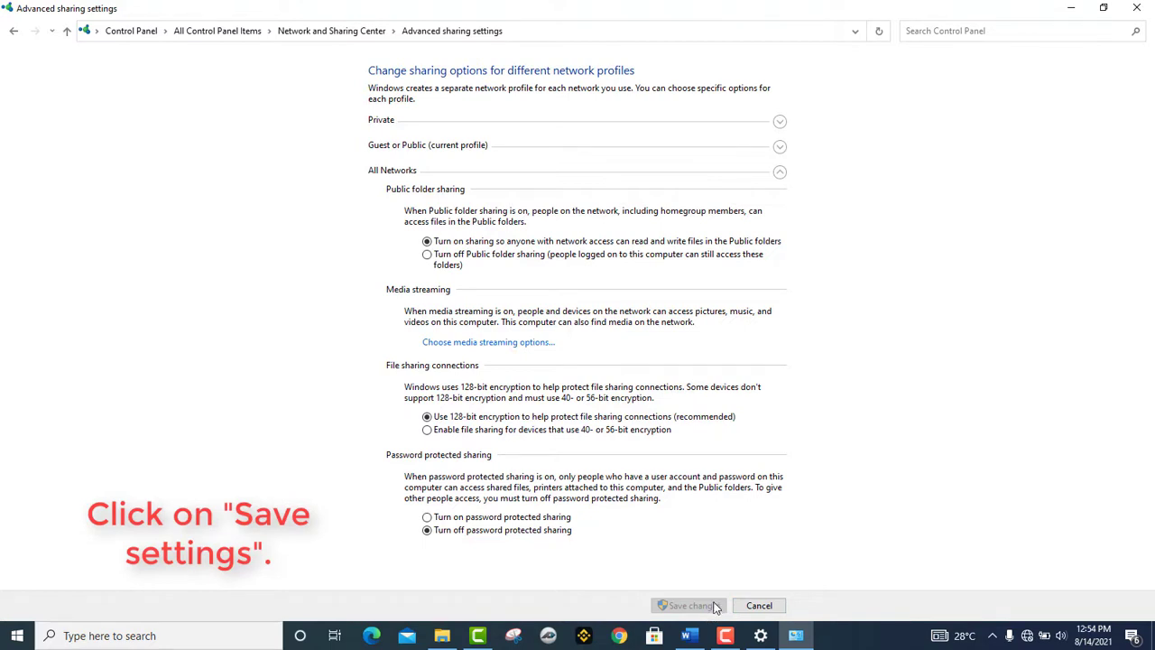
left_click(1139, 9)
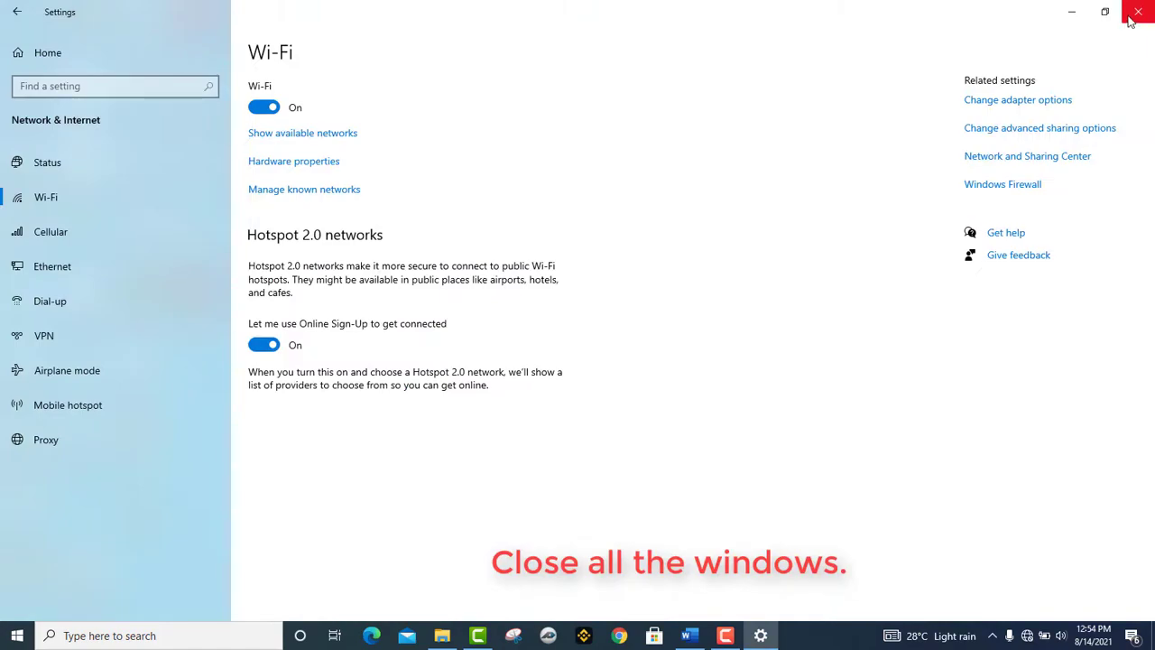
left_click(1133, 16)
- Refresh the desktop and move the Evidhya Jobs folder out of the icon columns to an empty area
right_click(575, 96)
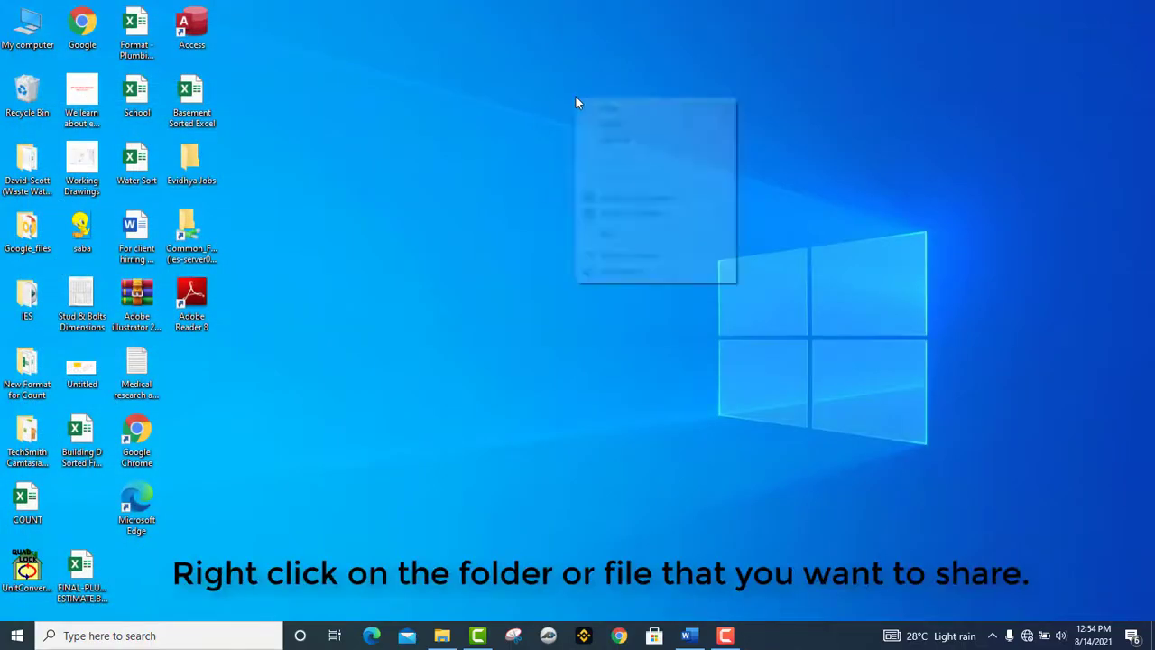
left_click(611, 138)
left_click_drag(190, 161, 487, 150)
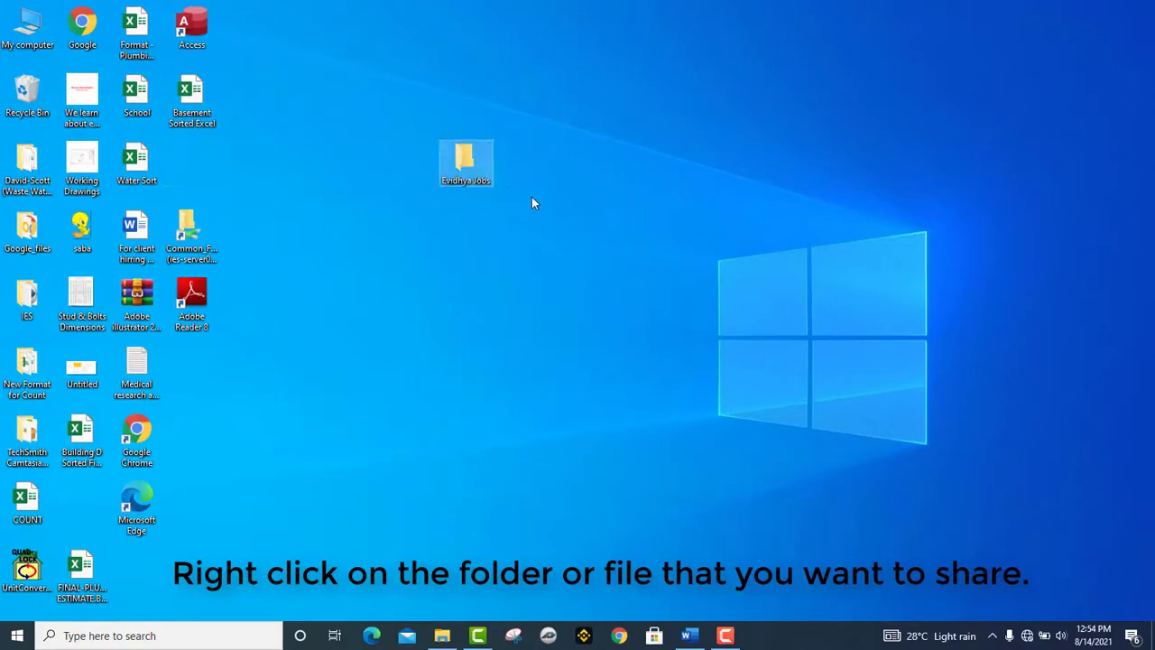
left_click(552, 211)
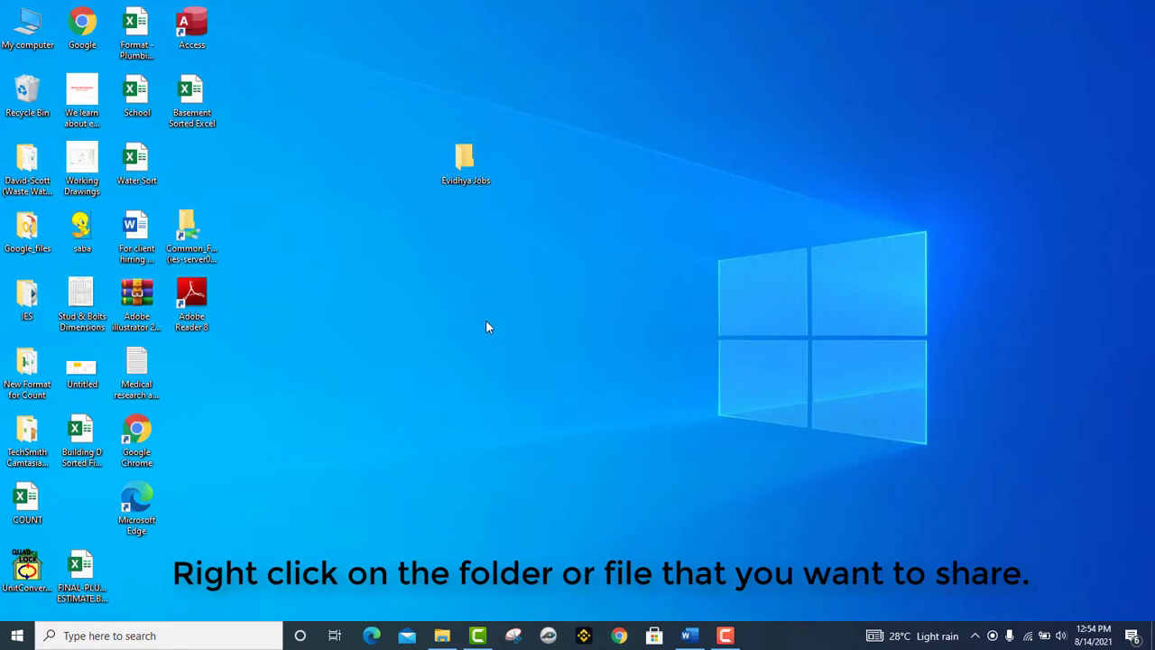
- Enable advanced sharing in the Evidhya Jobs folder's properties, with a limit of 20 simultaneous users
right_click(467, 163)
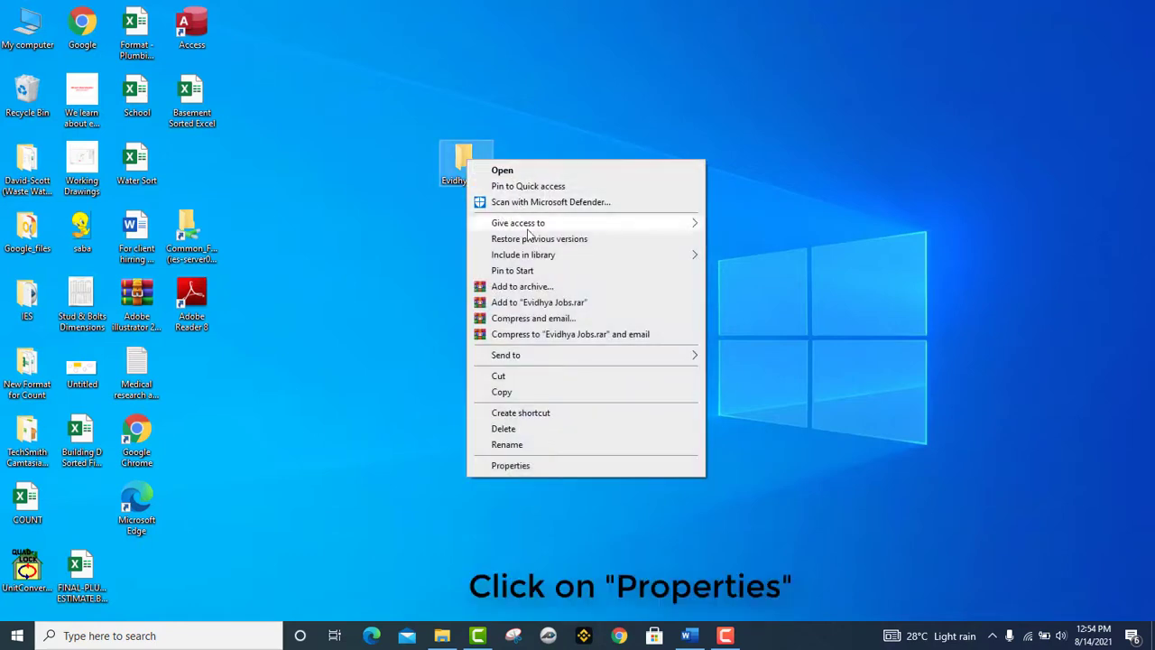
left_click(571, 466)
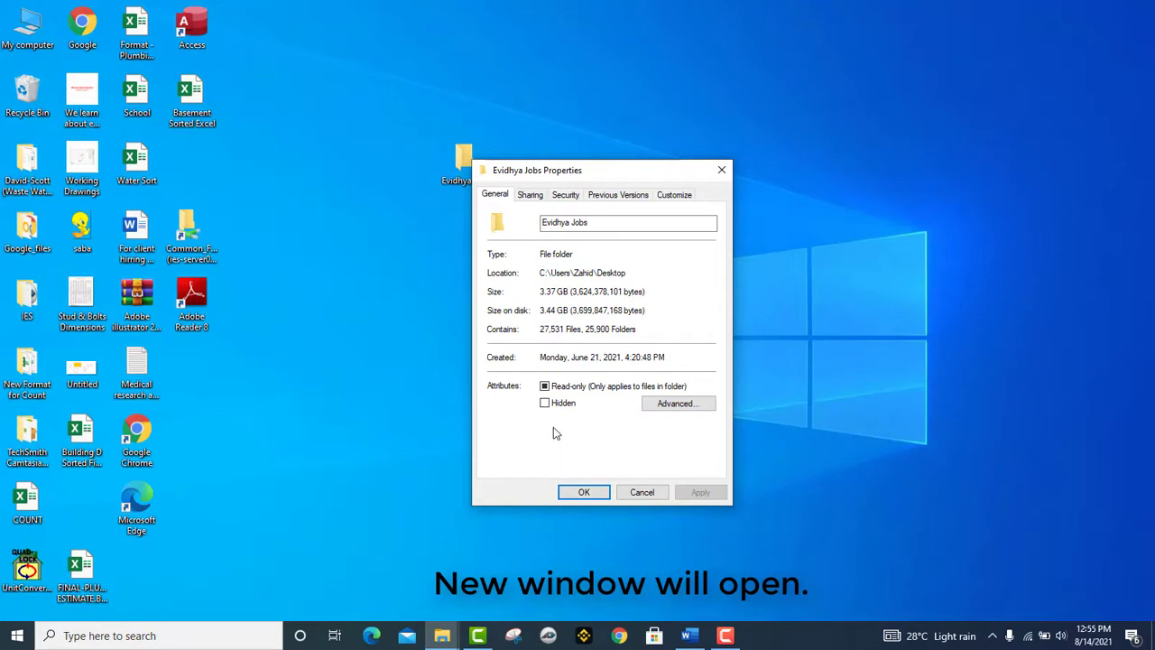
left_click(532, 194)
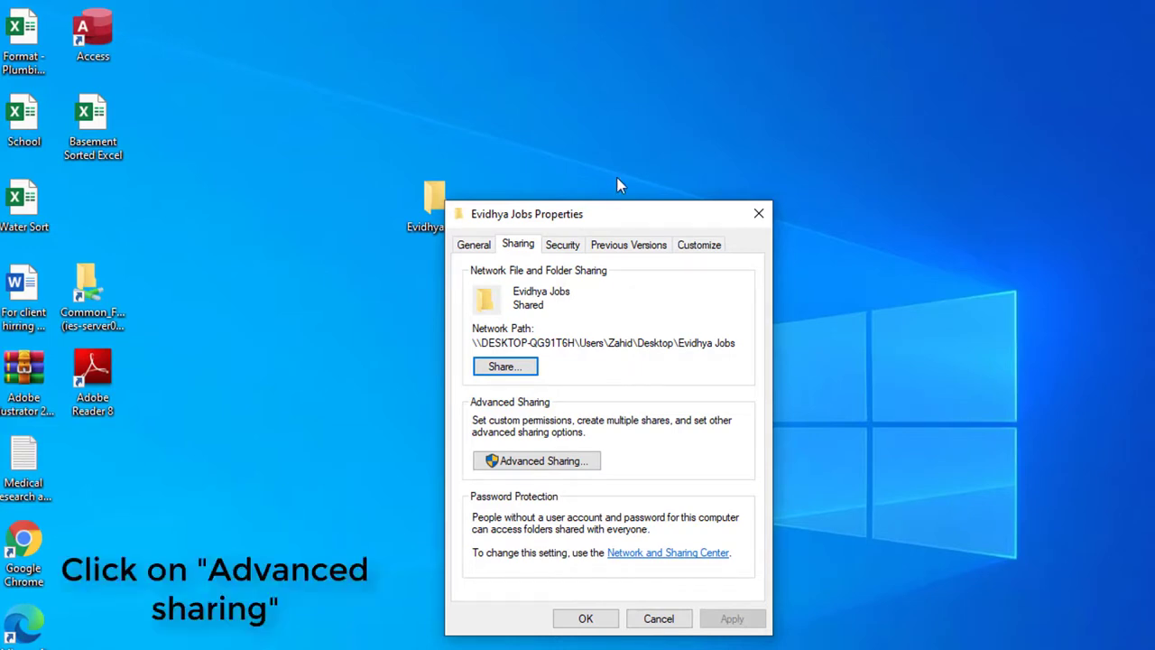
left_click(554, 464)
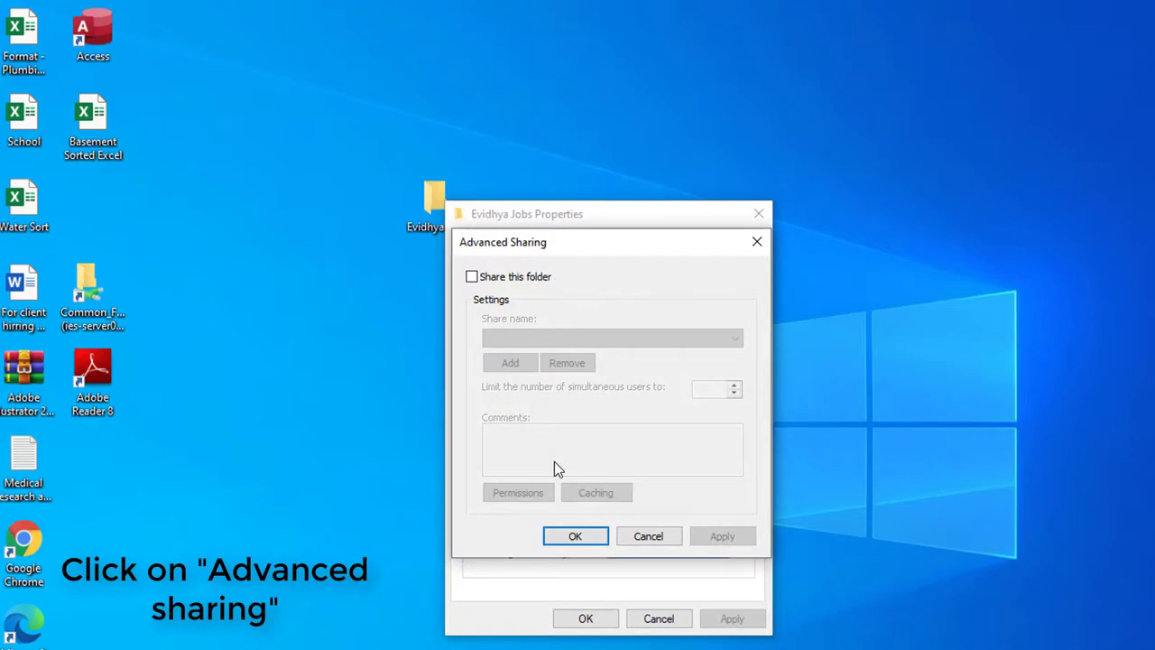
left_click(471, 277)
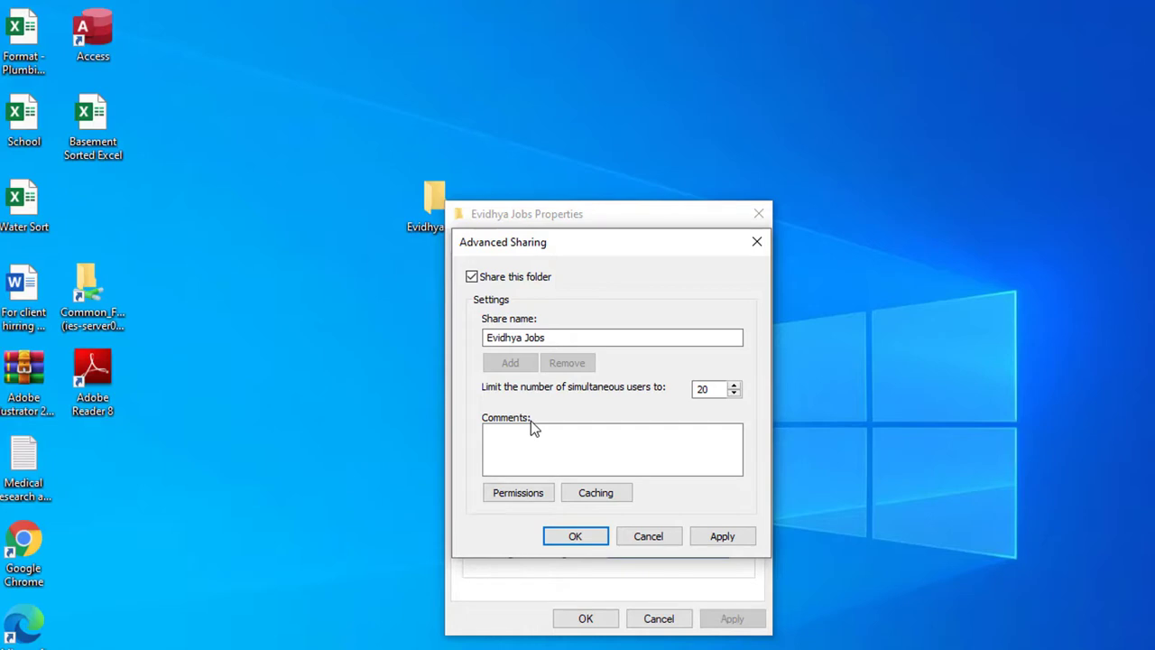
left_click(735, 394)
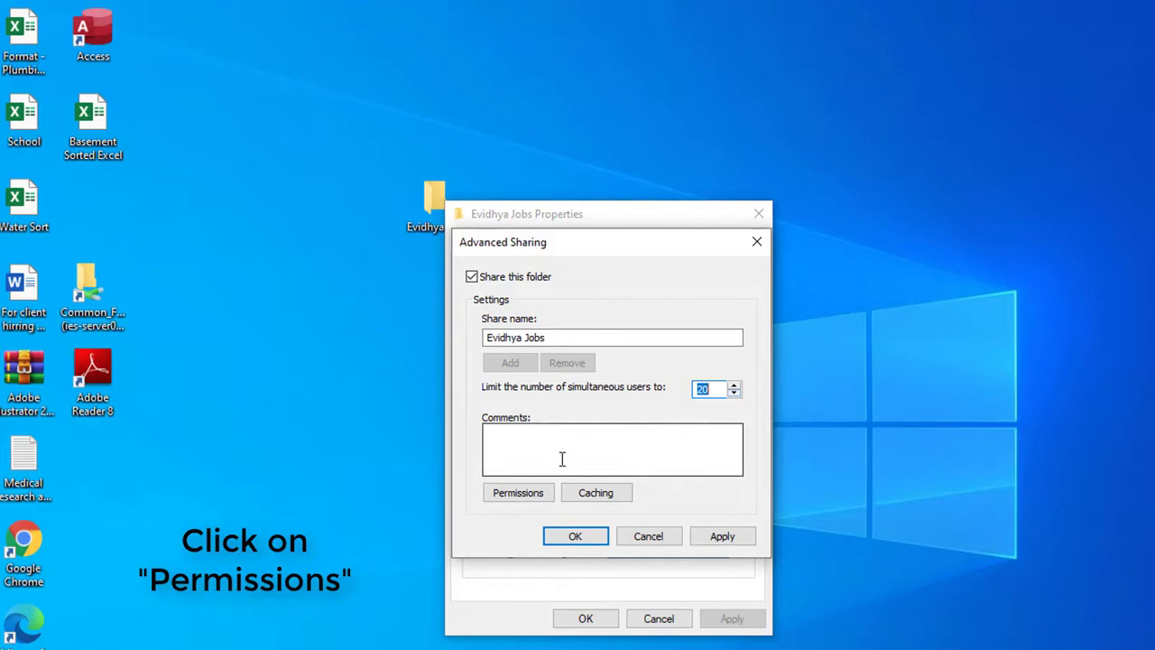
- Allow Everyone Full Control, Change and Read permissions on the share, and apply the advanced sharing settings
left_click(529, 493)
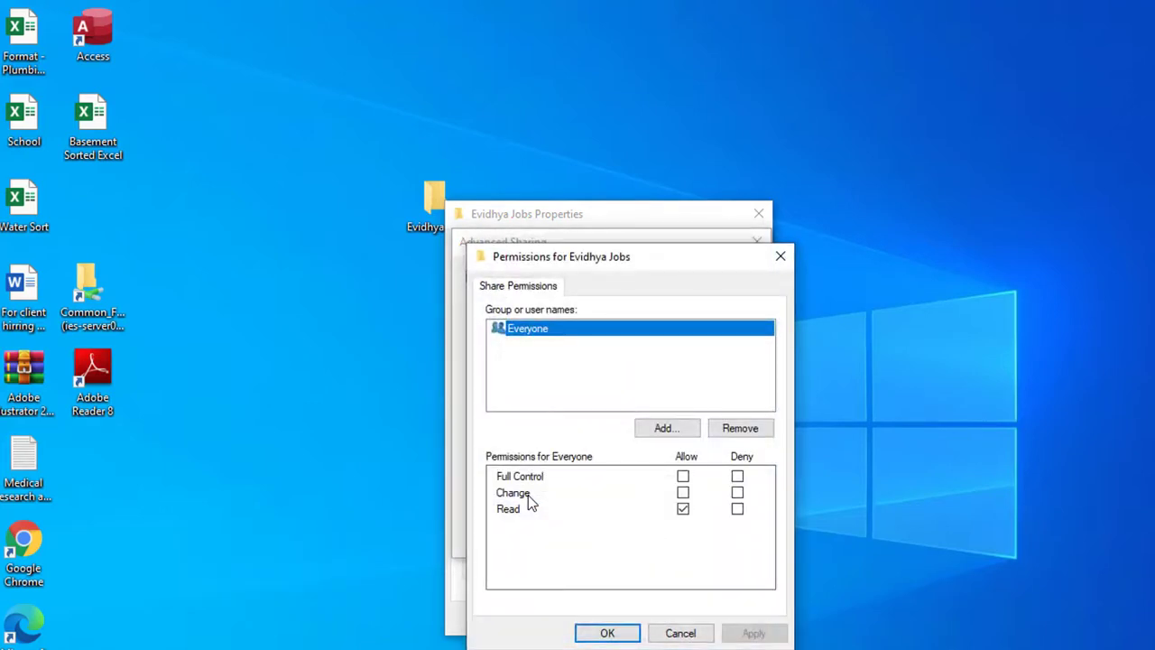
left_click(684, 476)
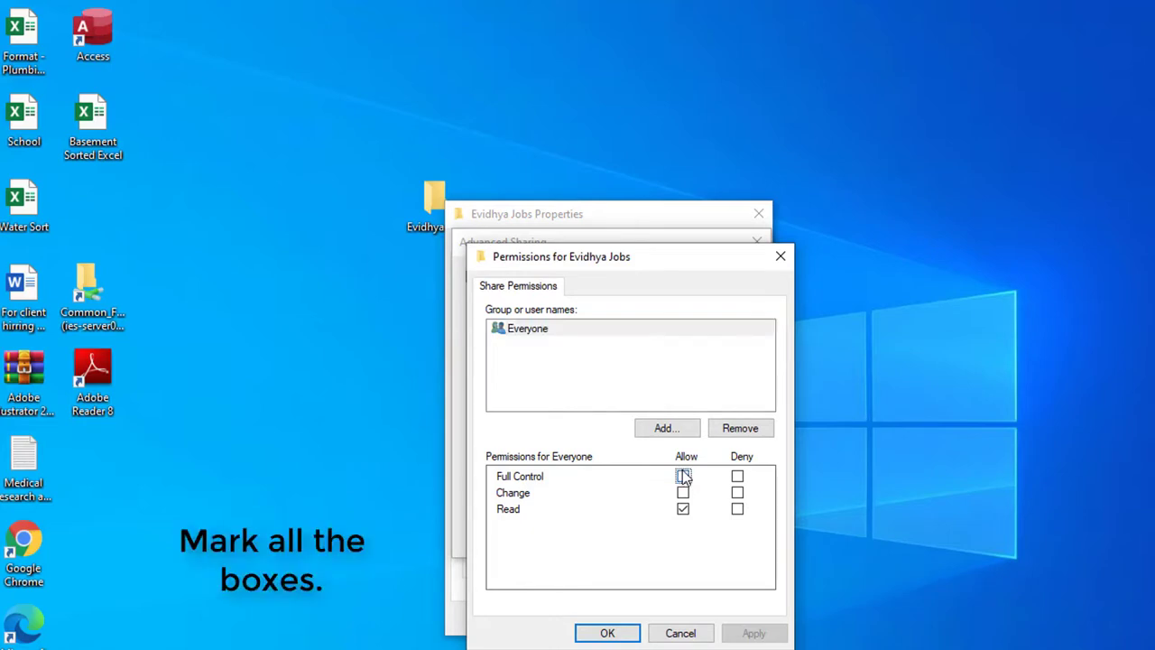
left_click(683, 477)
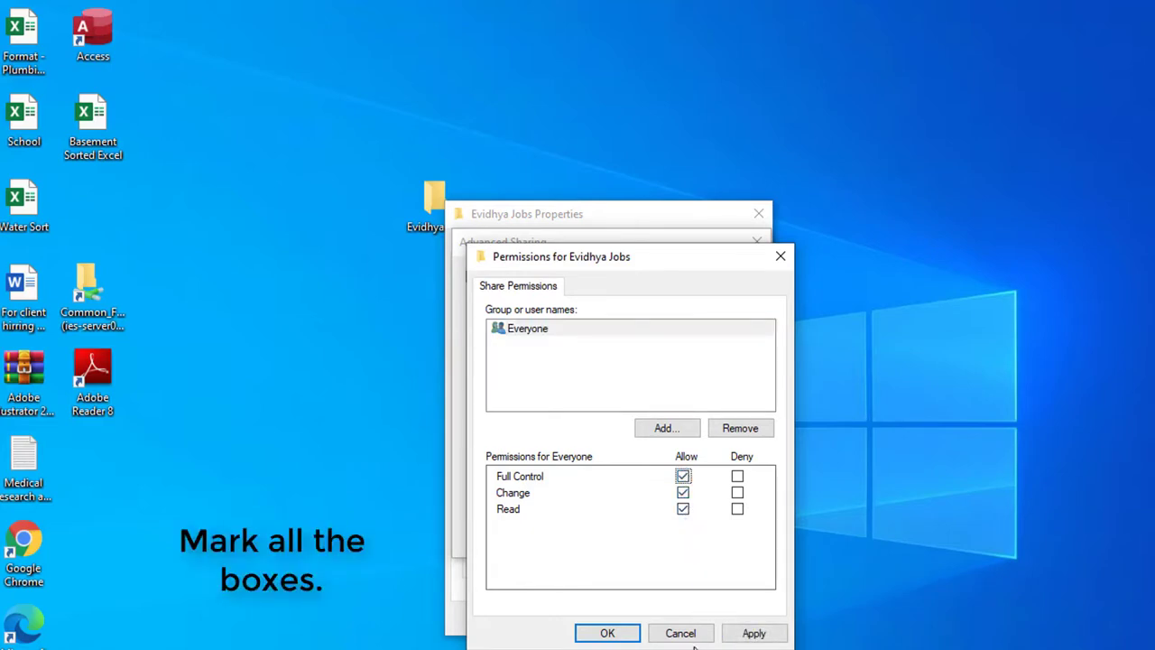
left_click(754, 634)
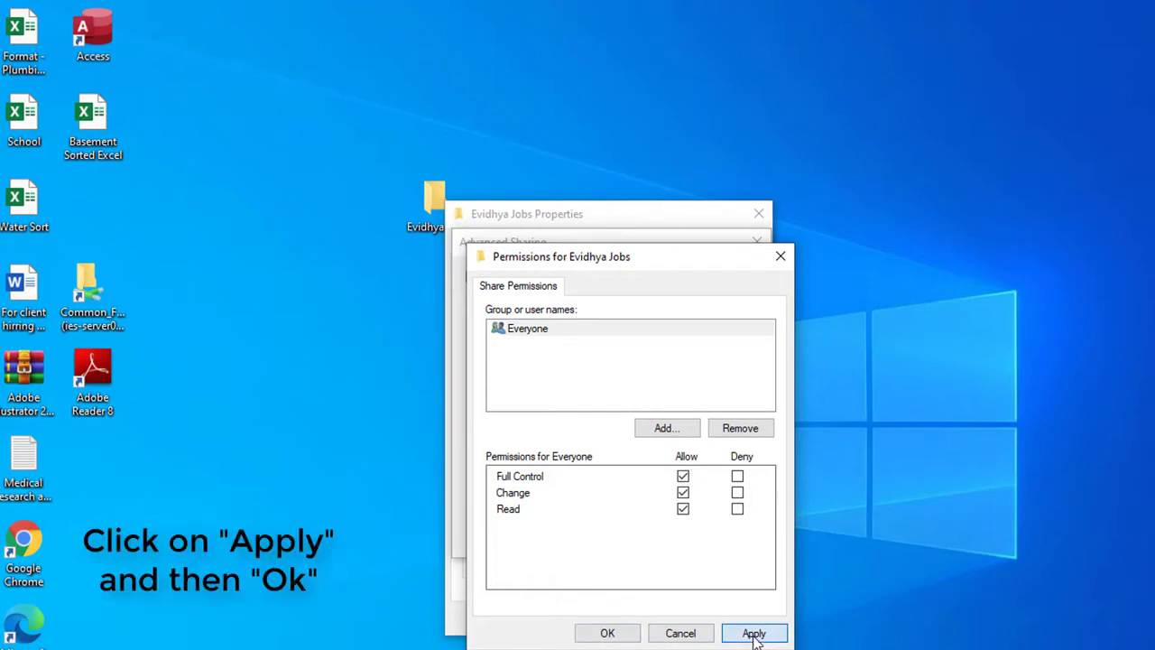
left_click(608, 634)
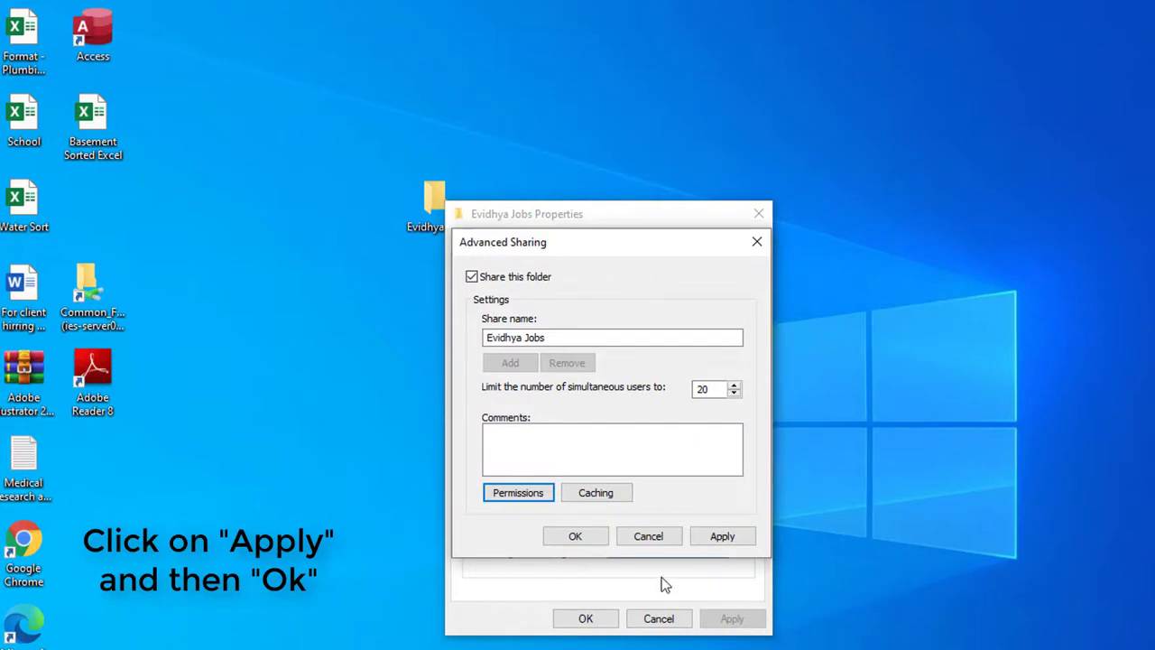
left_click(719, 538)
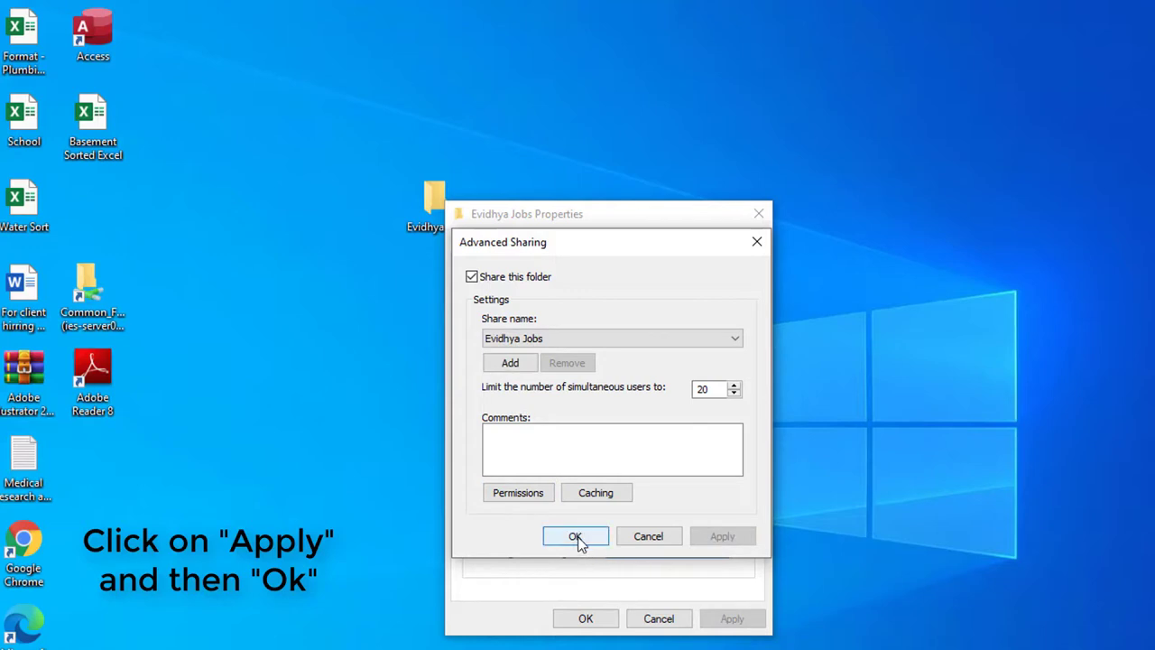
left_click(576, 537)
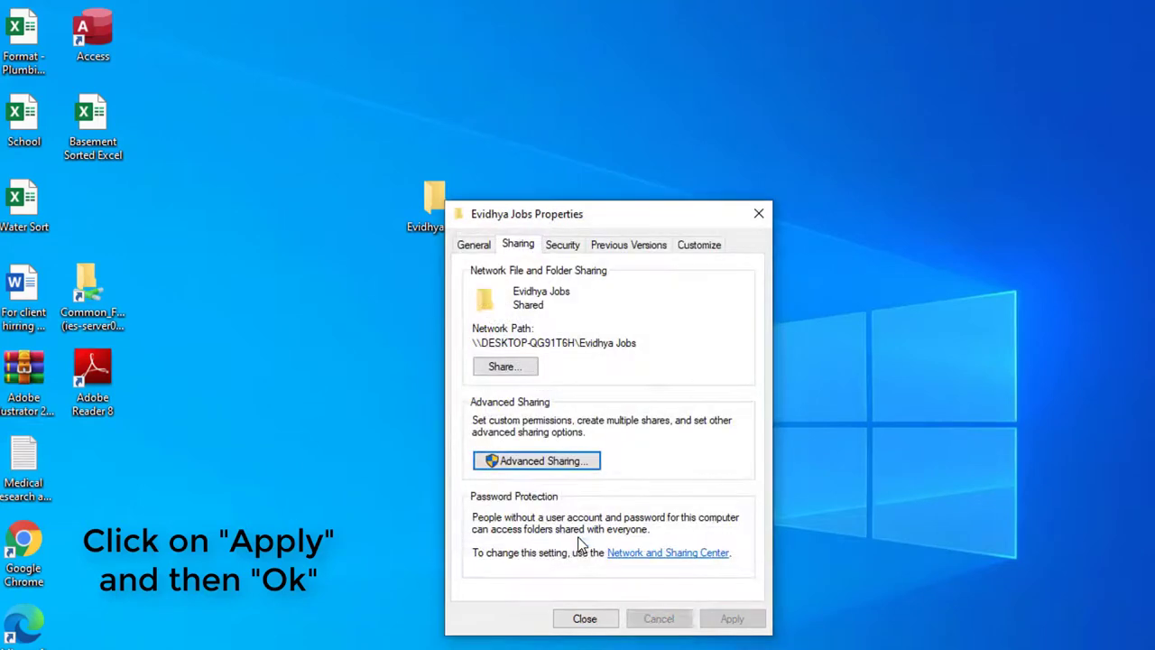
- Share the Evidhya Jobs folder over the network with Everyone selected as the recipient, and close its properties
left_click(531, 368)
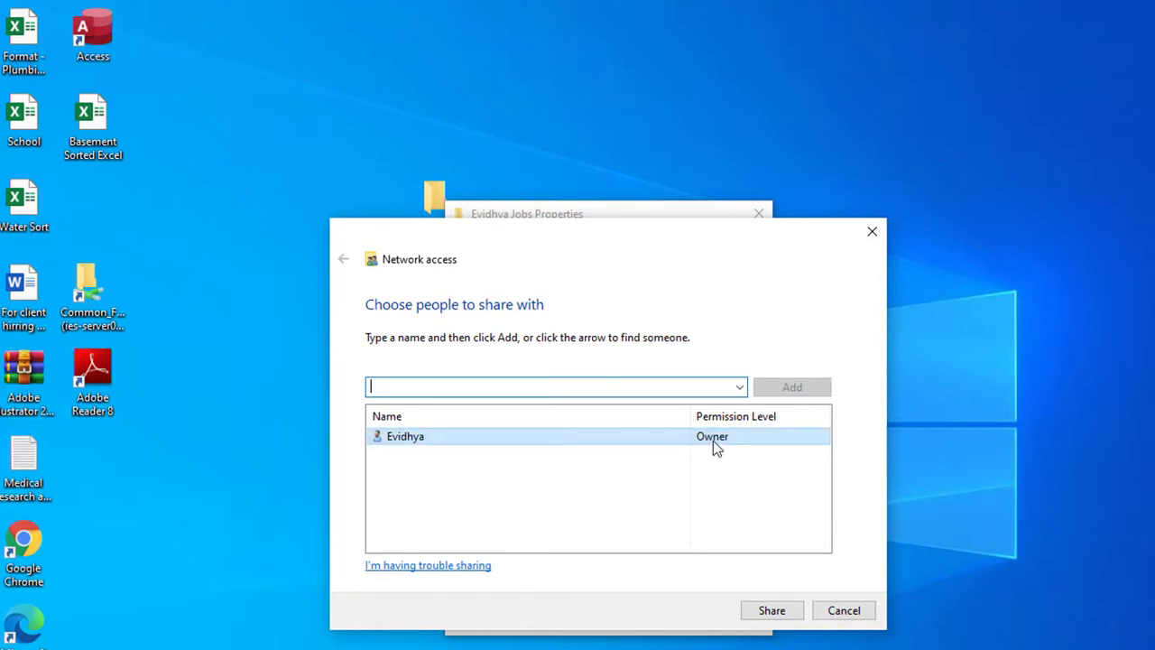
left_click(740, 388)
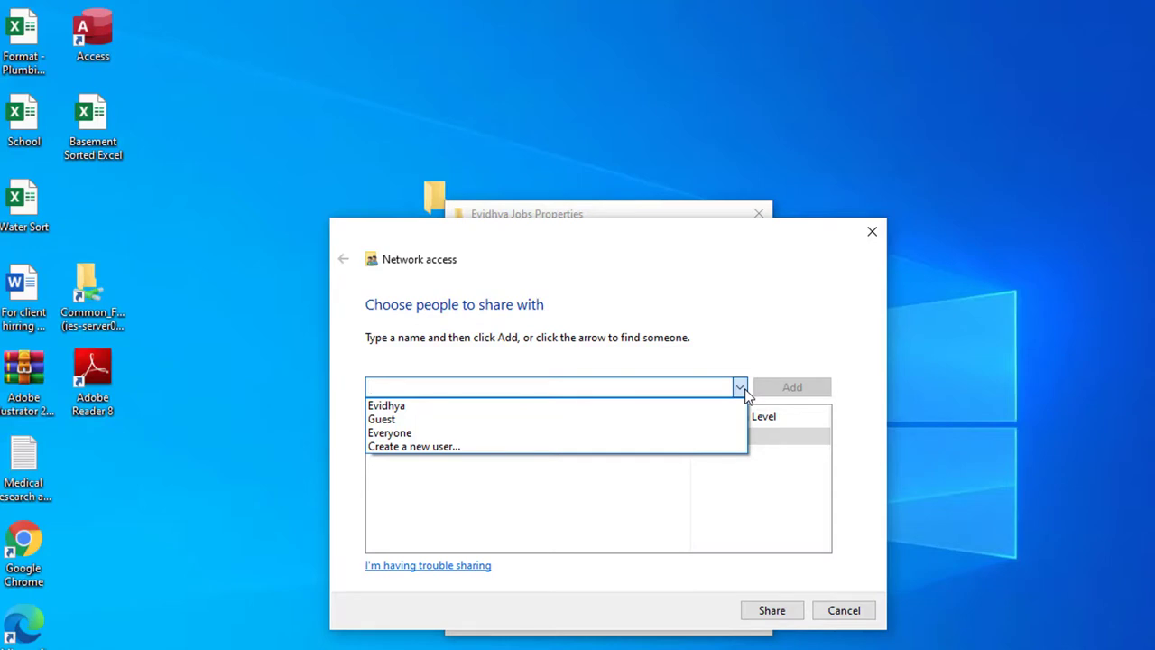
left_click(393, 433)
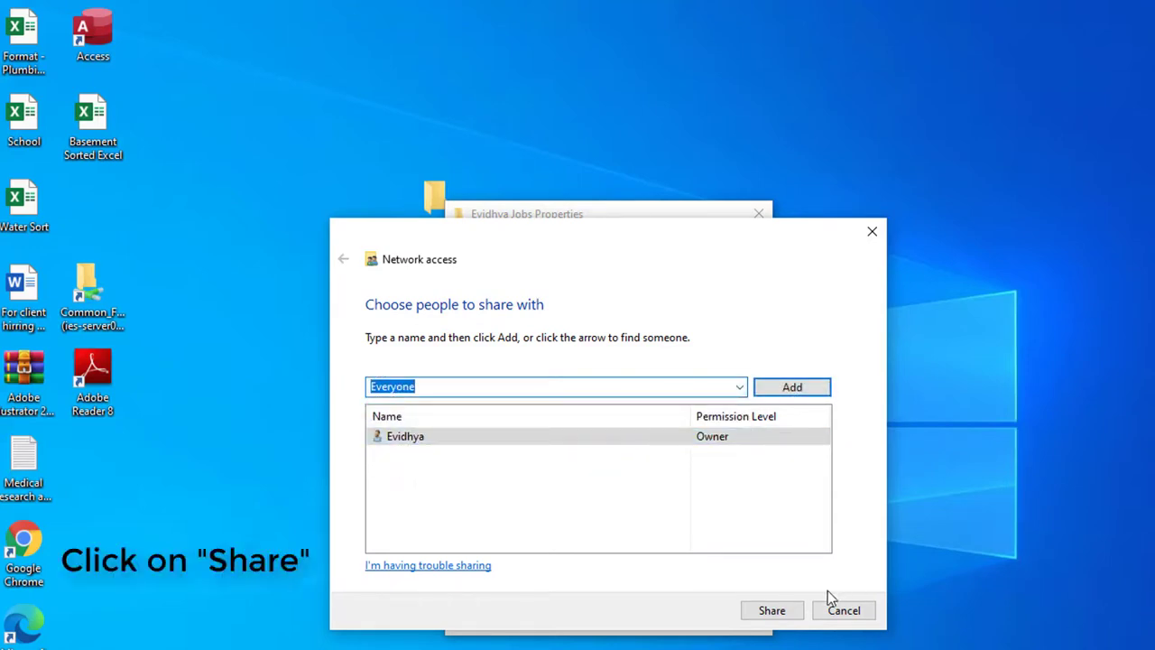
left_click(792, 616)
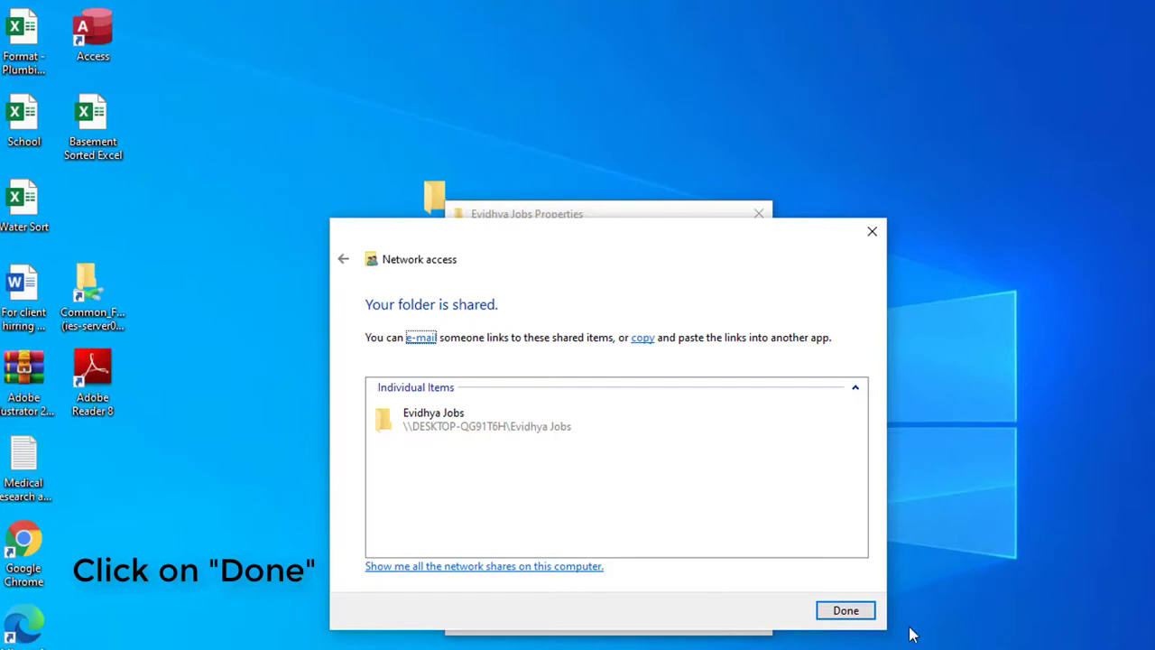
left_click(866, 611)
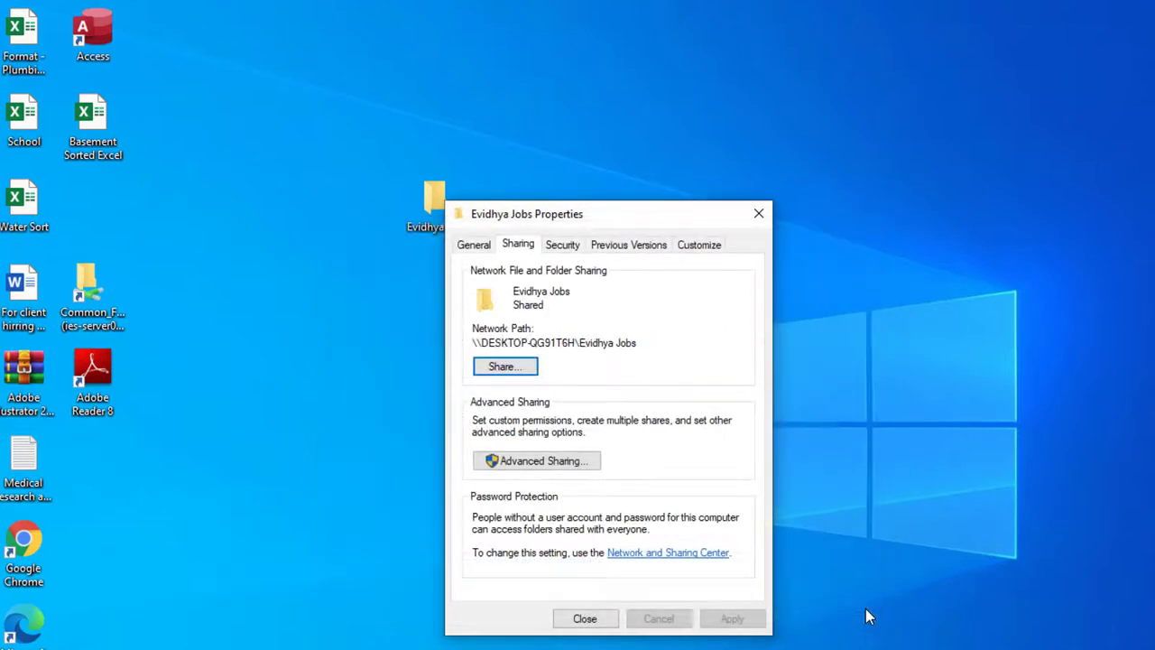
left_click(597, 620)
- Move the Evidhya Jobs folder back into the desktop icon columns below Basement Sorted Excel and refresh the desktop
right_click(584, 379)
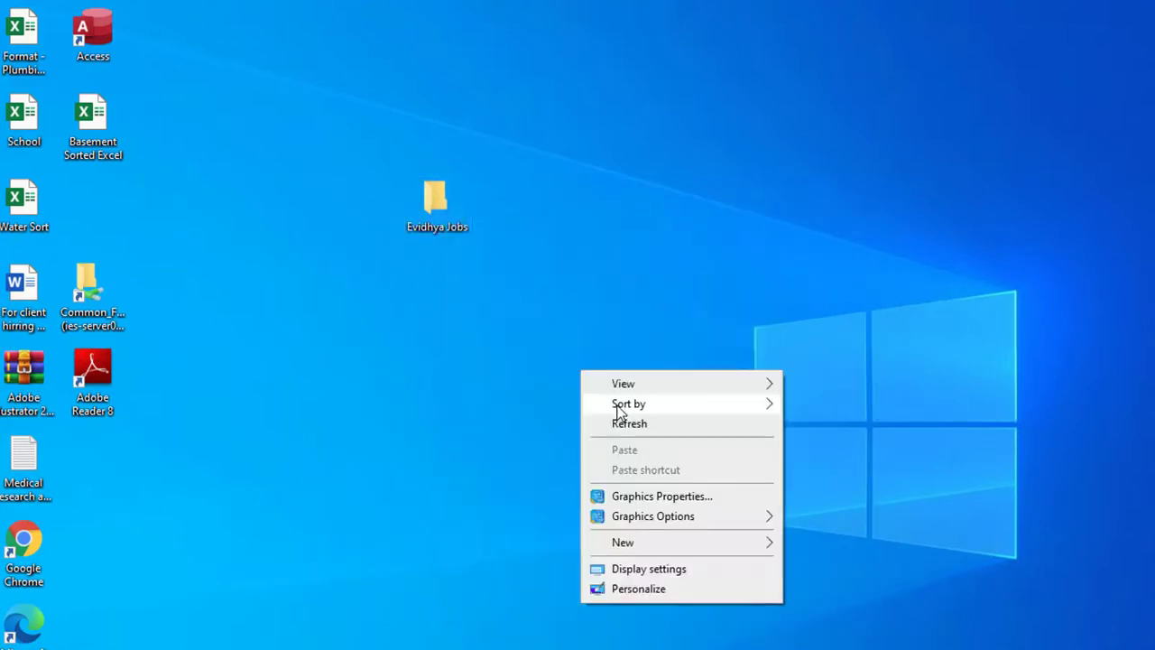
left_click(619, 422)
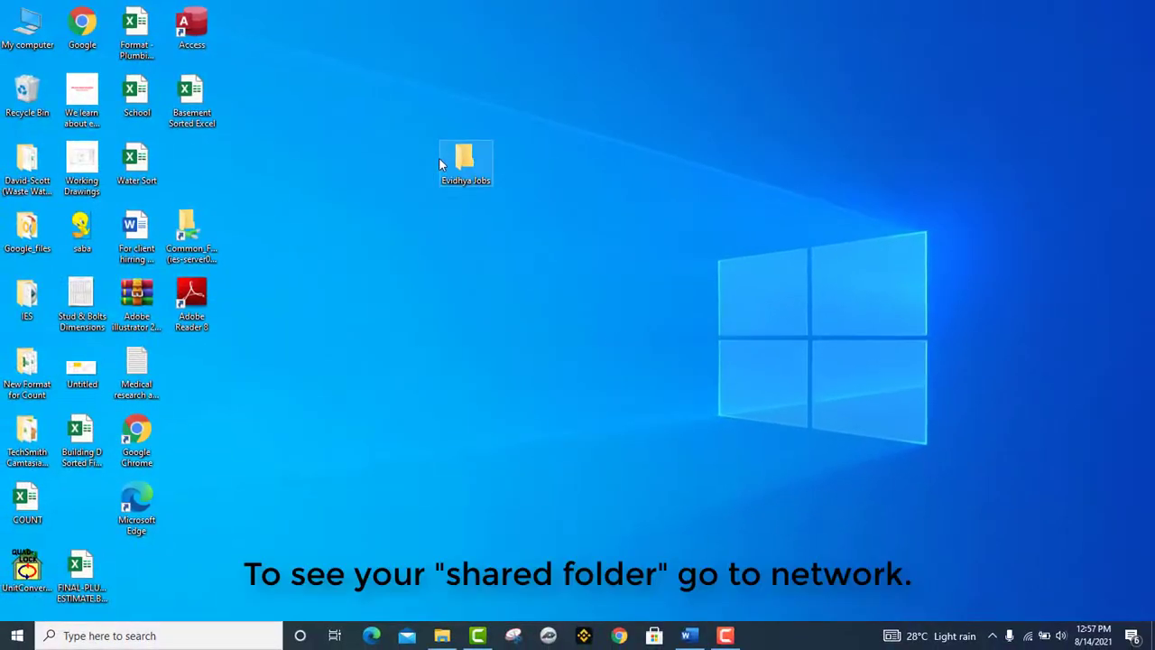
left_click_drag(439, 163, 191, 166)
right_click(408, 184)
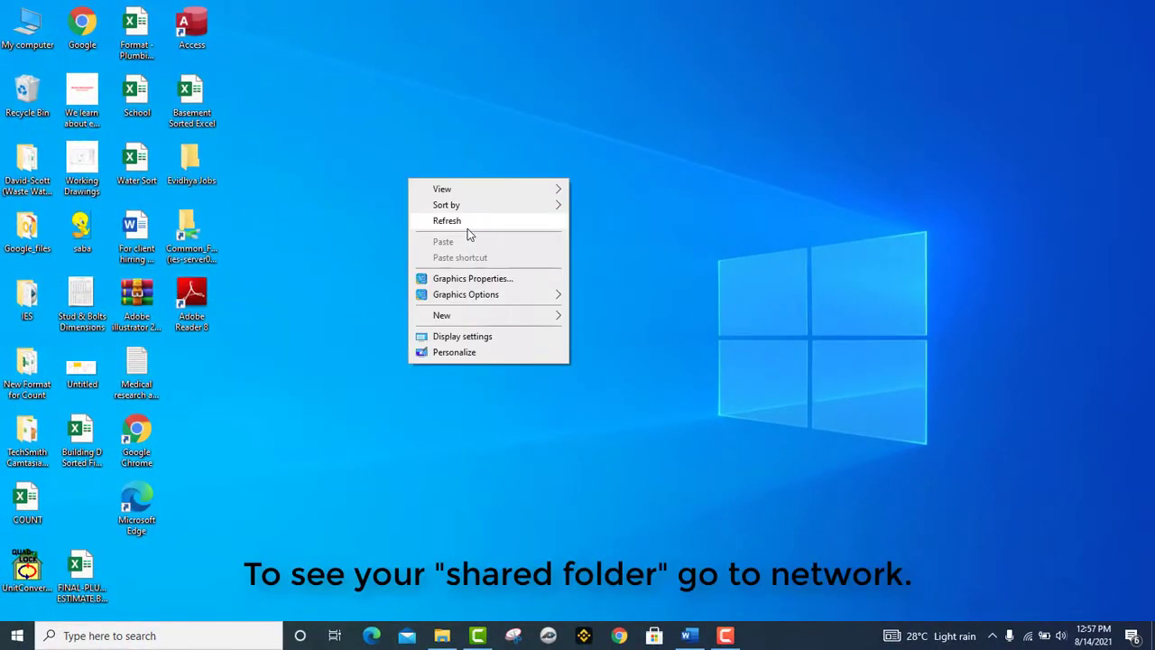
left_click(467, 231)
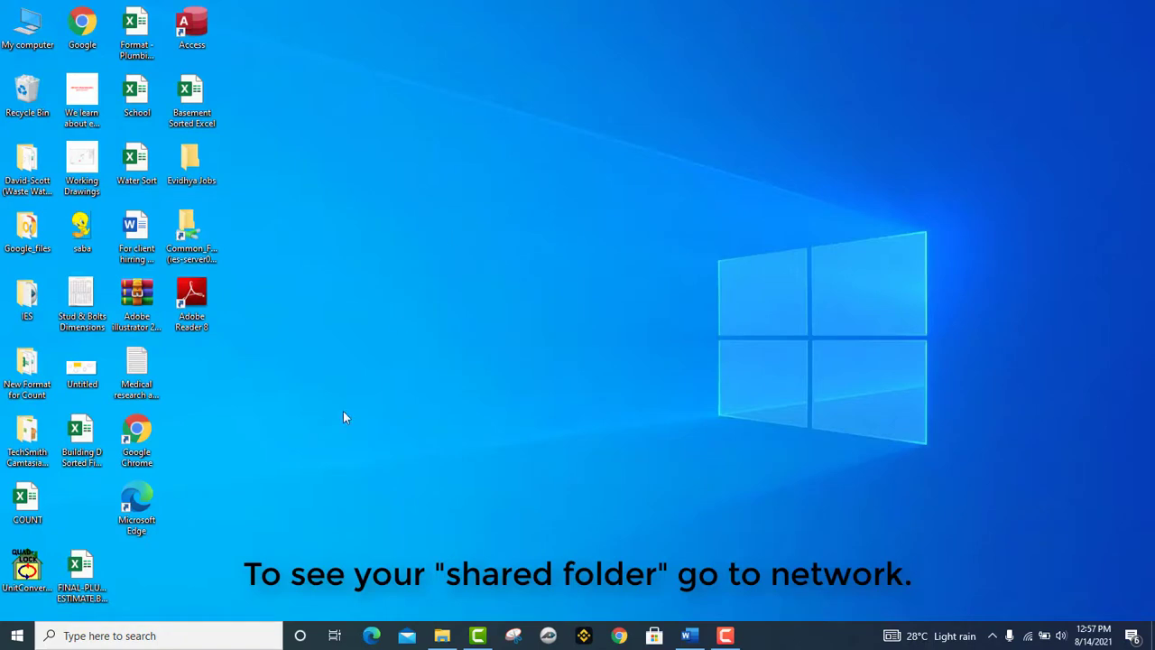
- Browse the network from My computer to view the shared folders of DESKTOP-QG91T6H, and close the window
left_click(31, 30)
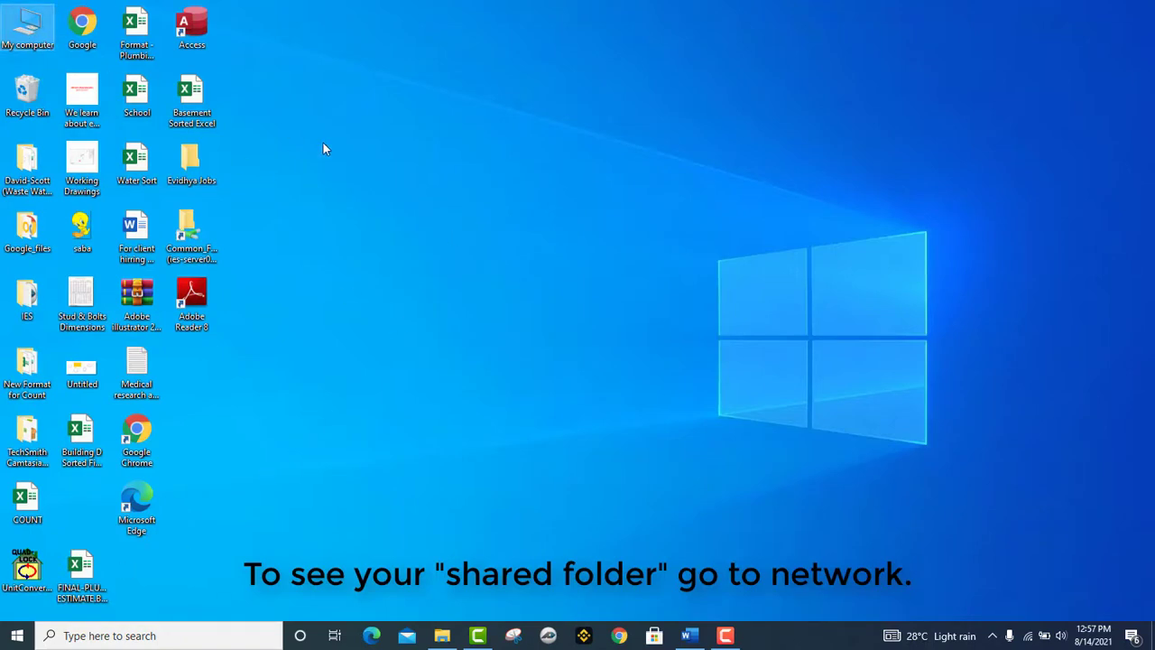
double_click(30, 30)
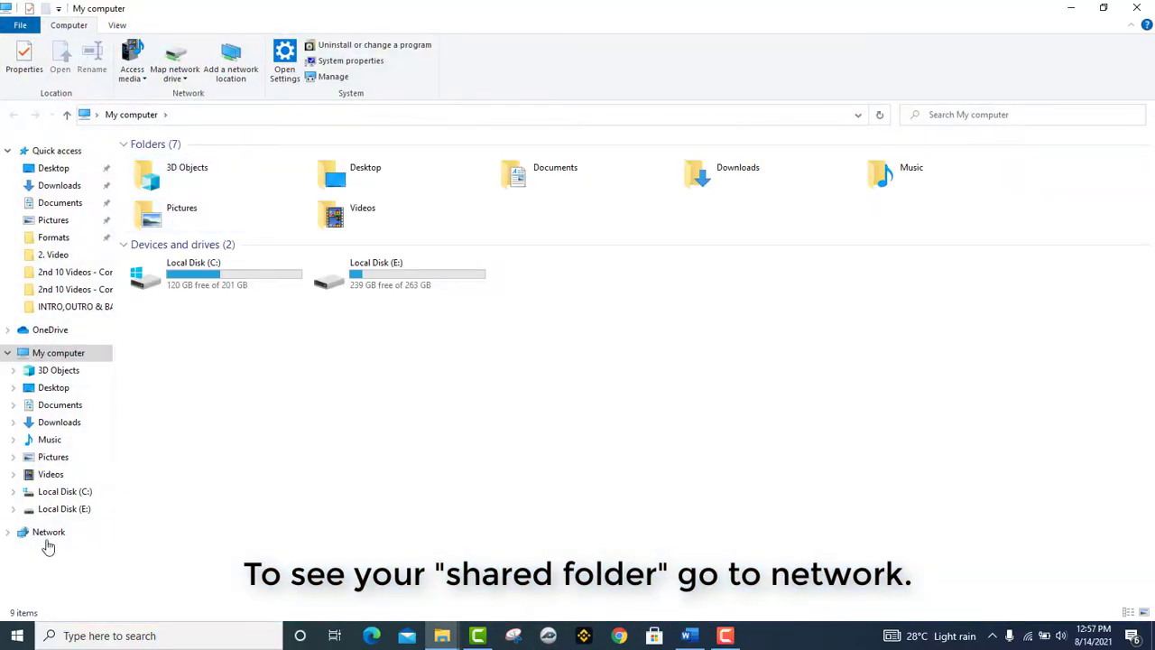
left_click(48, 540)
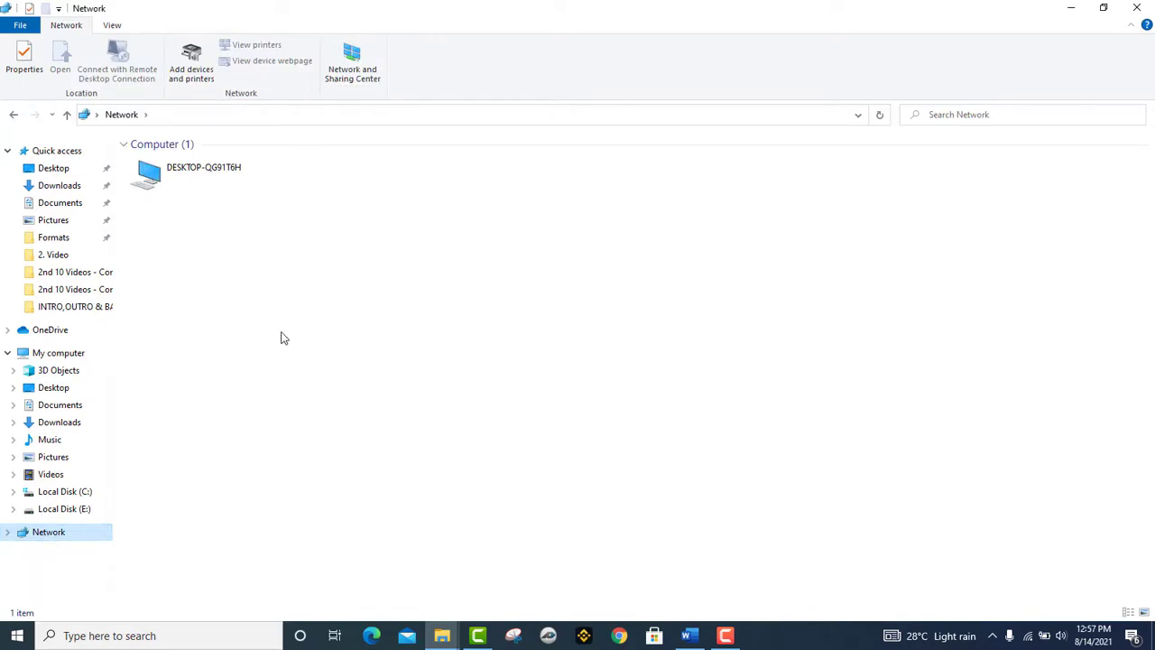
double_click(217, 192)
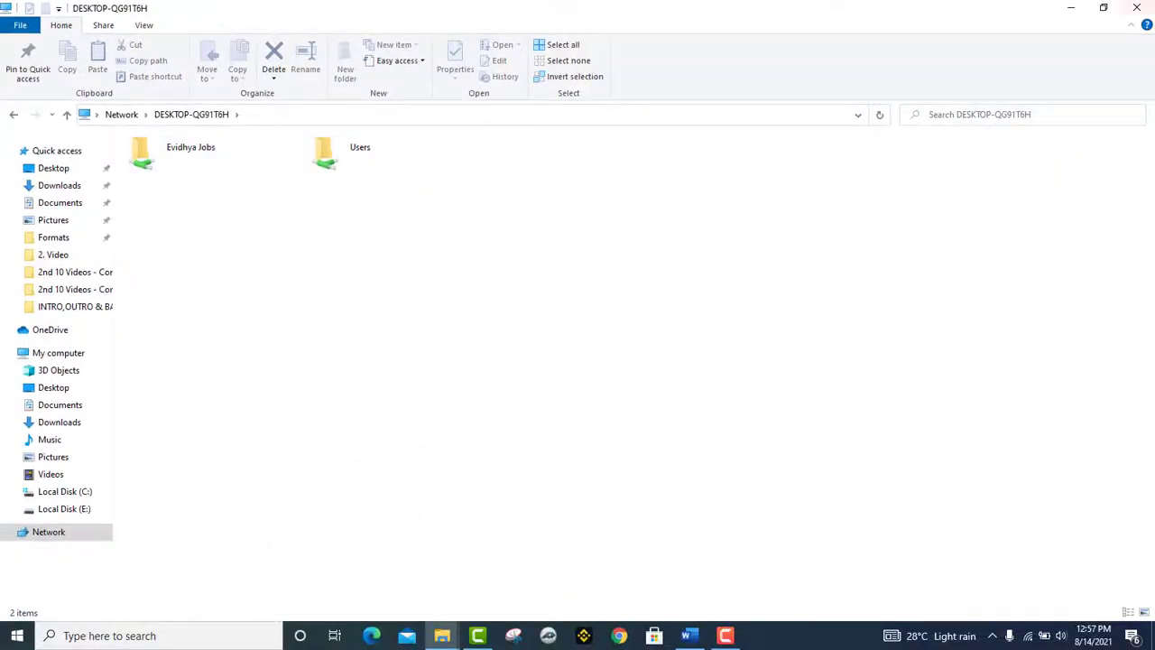
left_click(1128, 11)
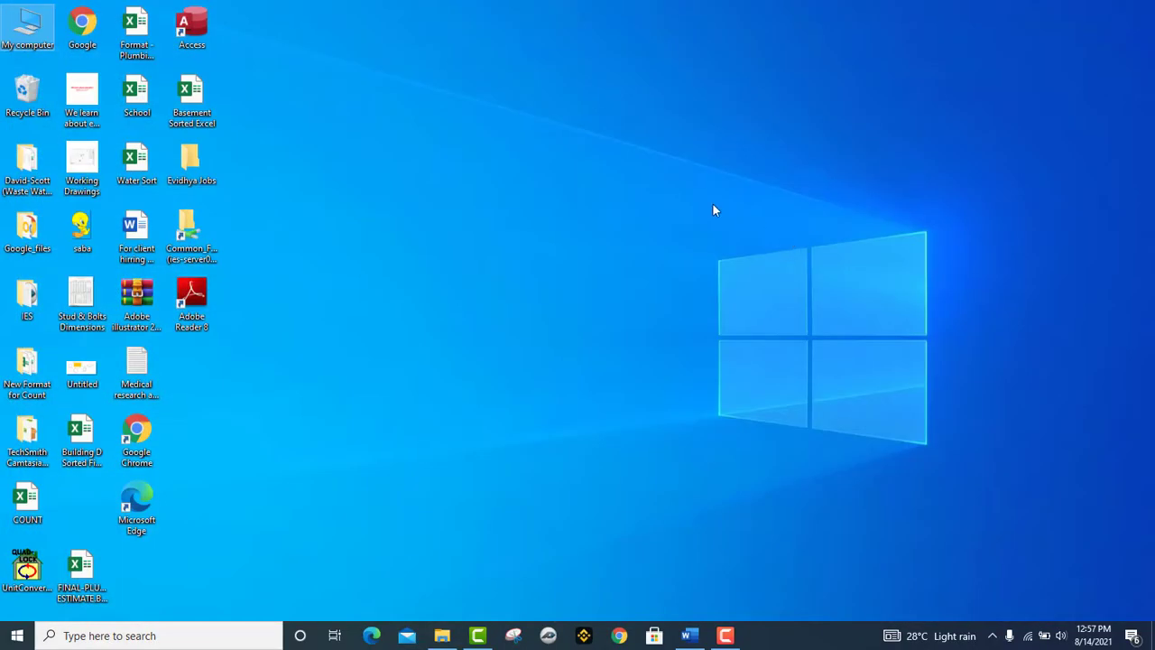